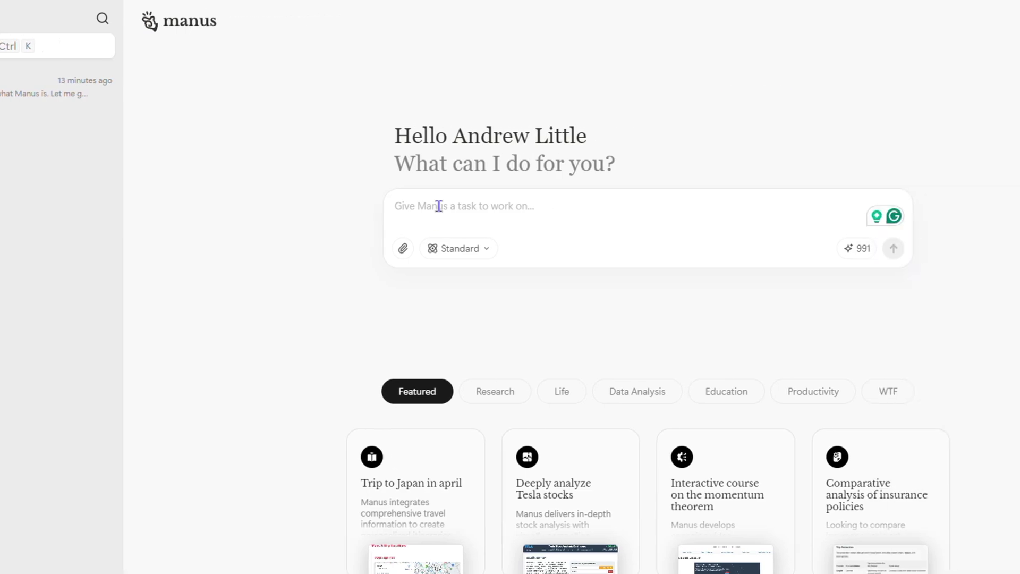
# Step: Paste and send a request asking Manus for three knowledge entries it could add
pyautogui.click(439, 206)
pyautogui.write('give me 3 knowledge that i can add to Manus')
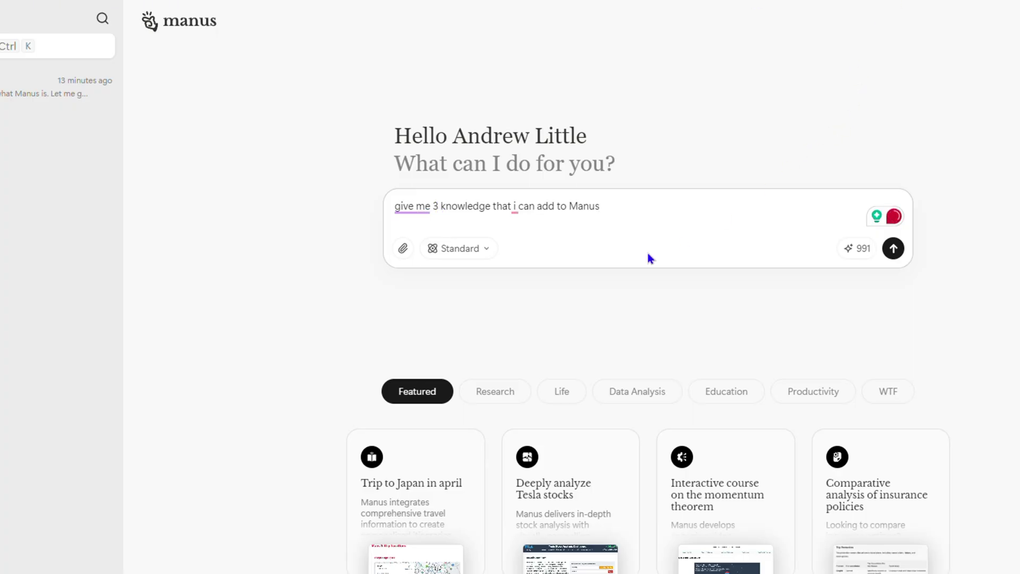
pyautogui.press('Return')
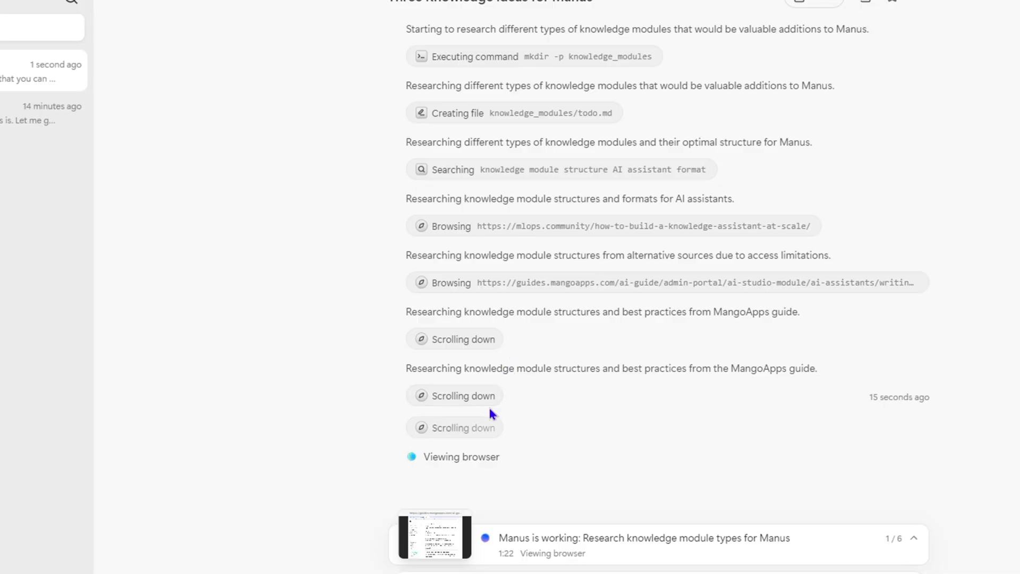
# Step: Bring up Manus's Computer live browsing view next to the task chat, closing and reopening it
pyautogui.click(440, 546)
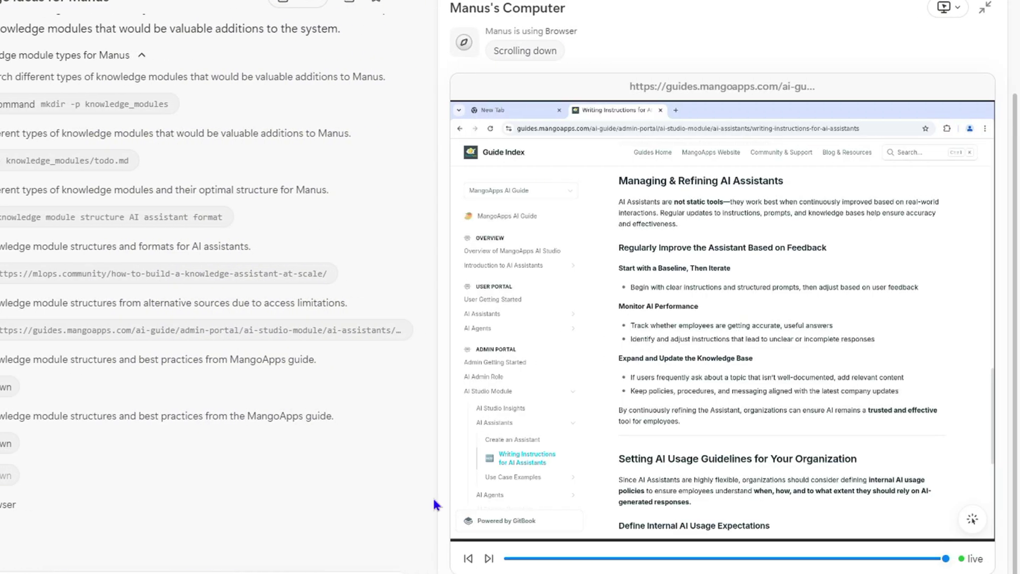
pyautogui.click(986, 12)
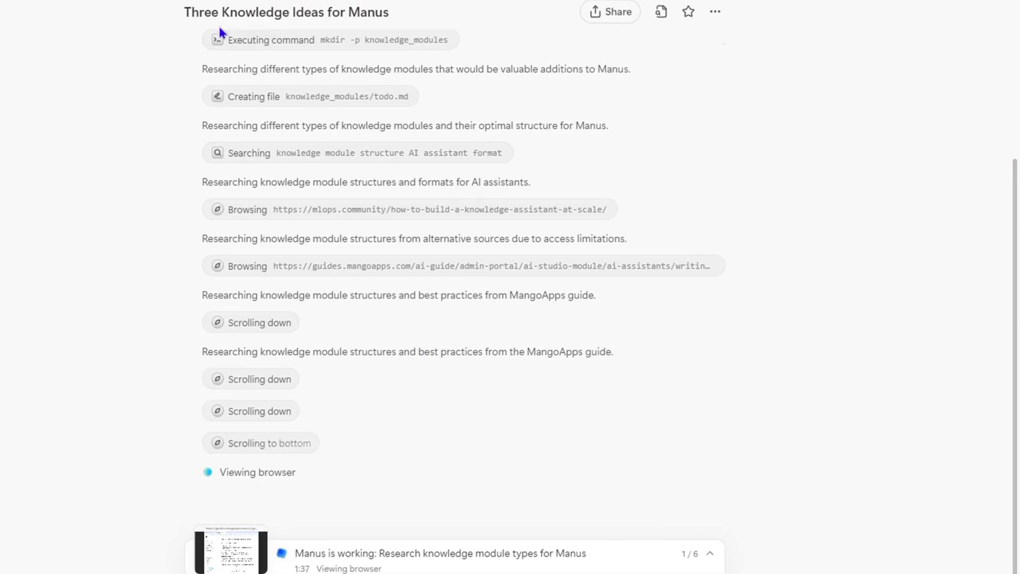
pyautogui.moveTo(229, 2)
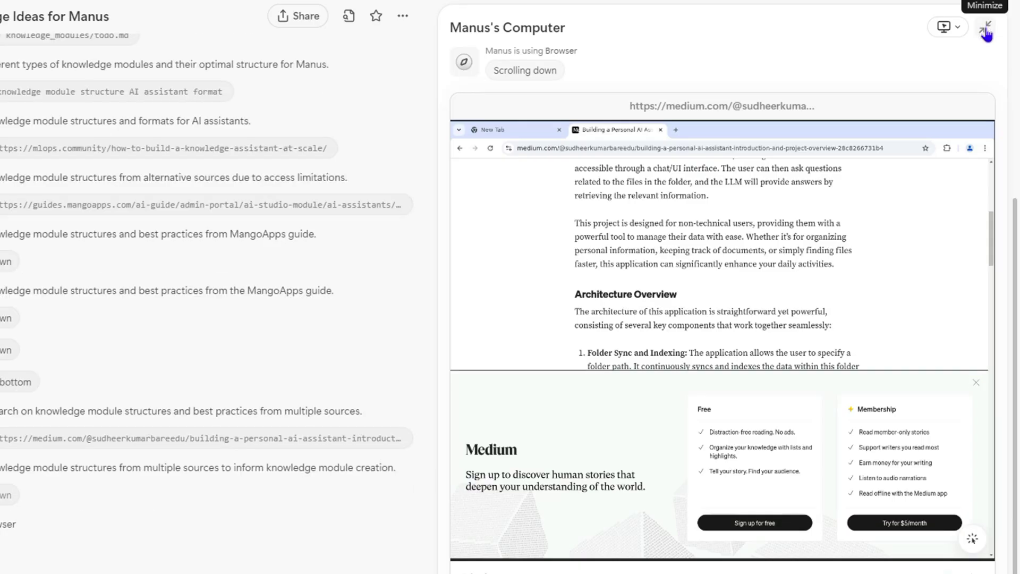
pyautogui.click(985, 32)
# Step: Scroll through the finished knowledge-module reply and its file cards
pyautogui.scroll(5, 604, 326)
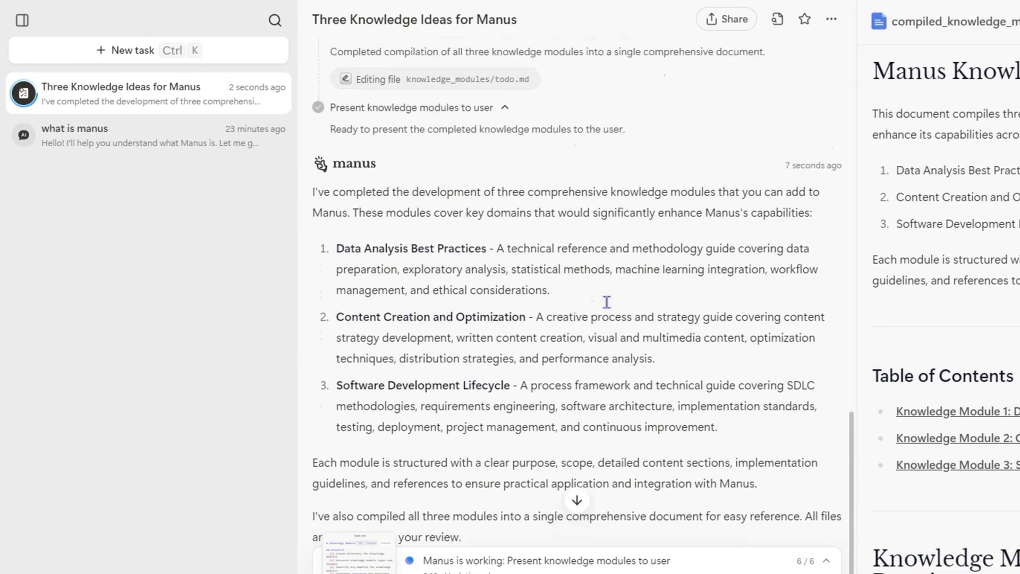
pyautogui.scroll(1, 606, 302)
pyautogui.scroll(-6, 593, 206)
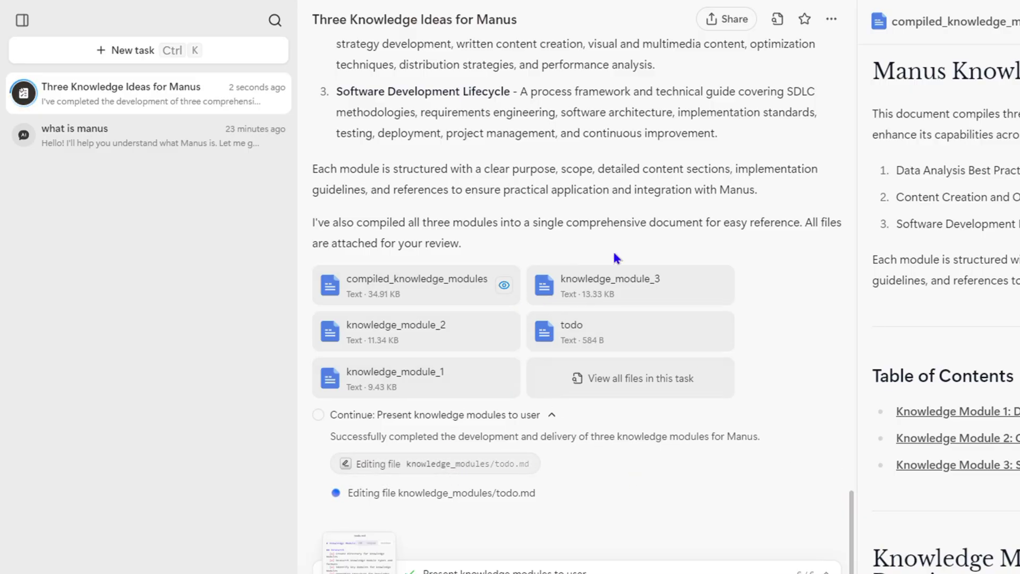
pyautogui.scroll(20, 573, 304)
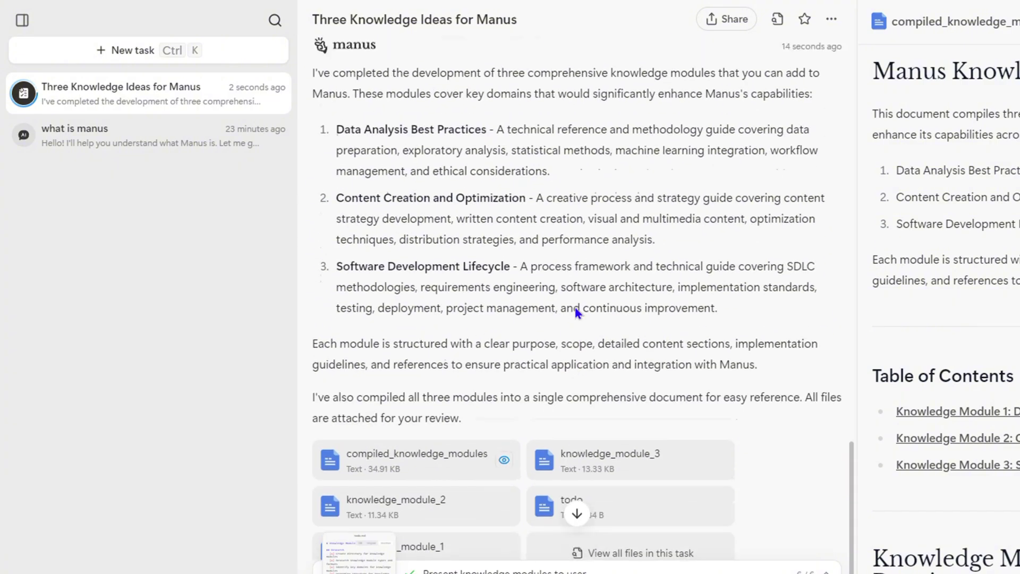
pyautogui.scroll(-20, 543, 189)
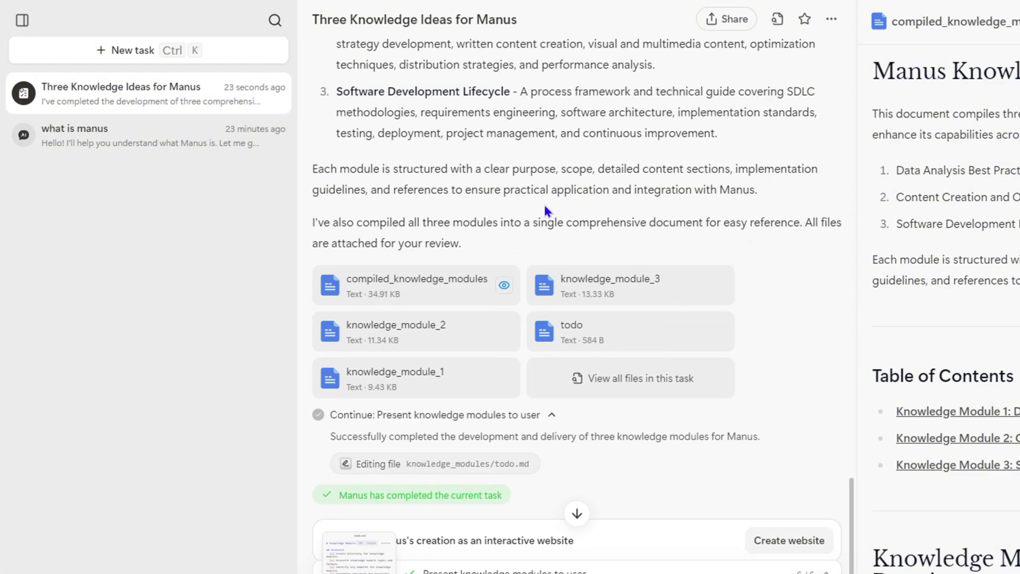
pyautogui.scroll(-2, 675, 244)
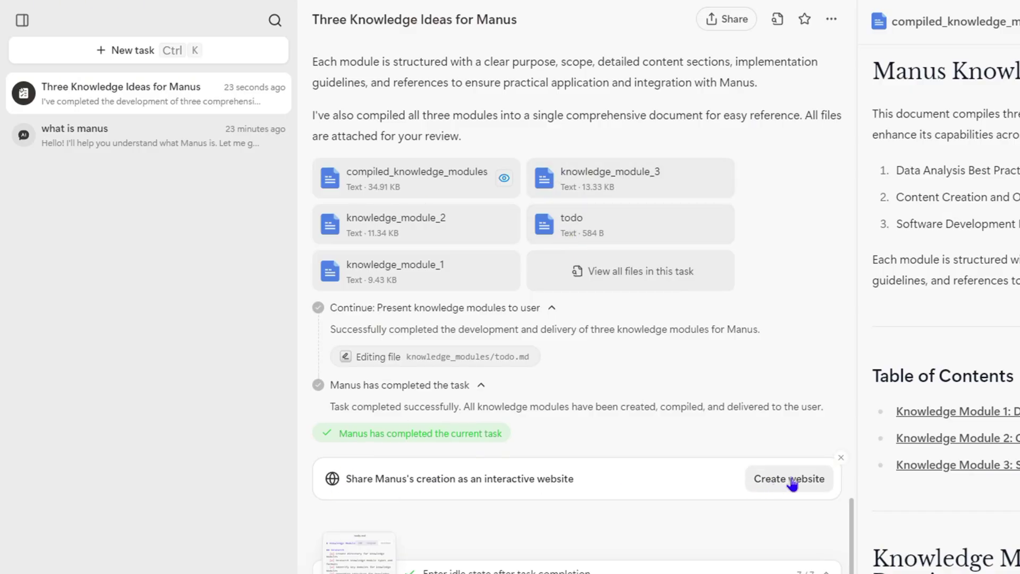
pyautogui.scroll(5, 741, 340)
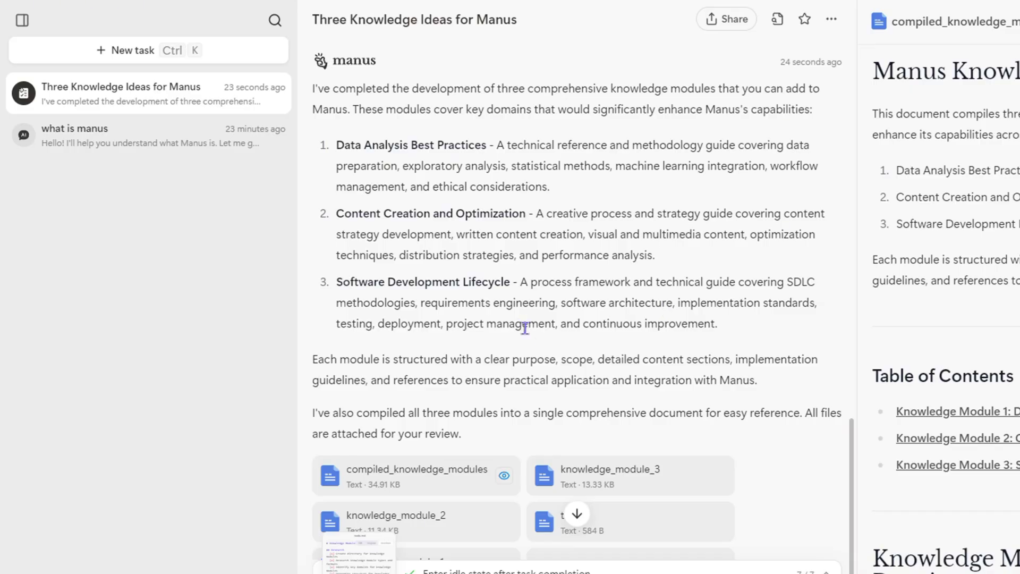
pyautogui.scroll(4, 562, 308)
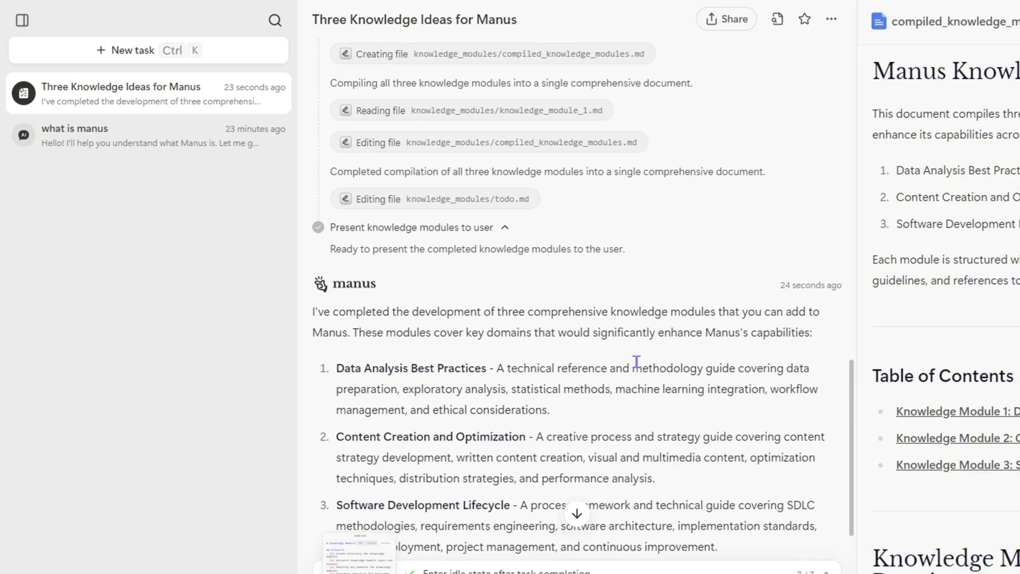
pyautogui.scroll(-8, 635, 372)
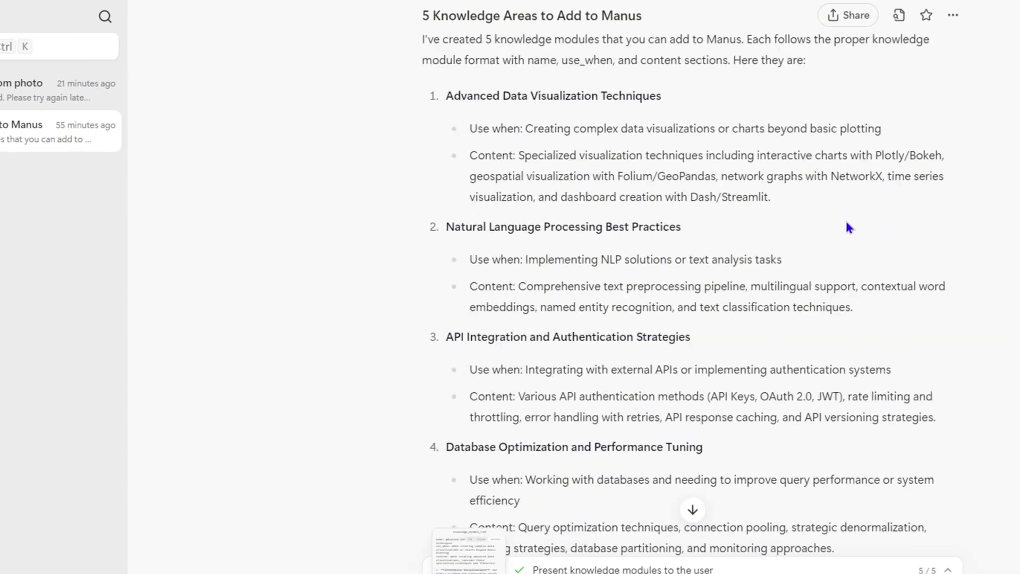
# Step: Select item 4, Database Optimization and Performance Tuning, from its heading through the Content line
pyautogui.scroll(-2, 814, 236)
pyautogui.scroll(5, 814, 241)
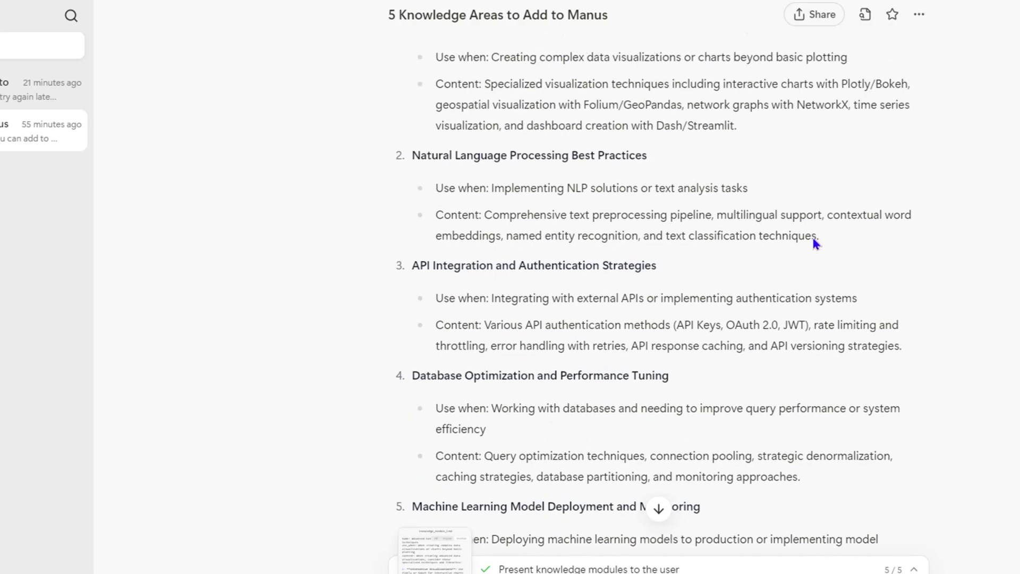
pyautogui.scroll(-4, 811, 242)
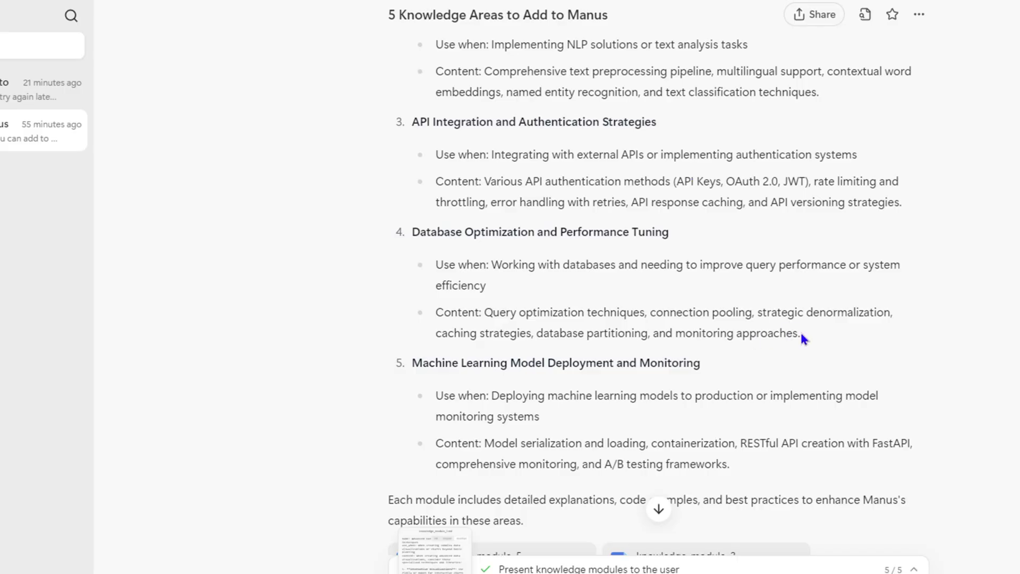
pyautogui.moveTo(800, 329); pyautogui.dragTo(412, 238)
pyautogui.hotkey('ctrl', 'c')
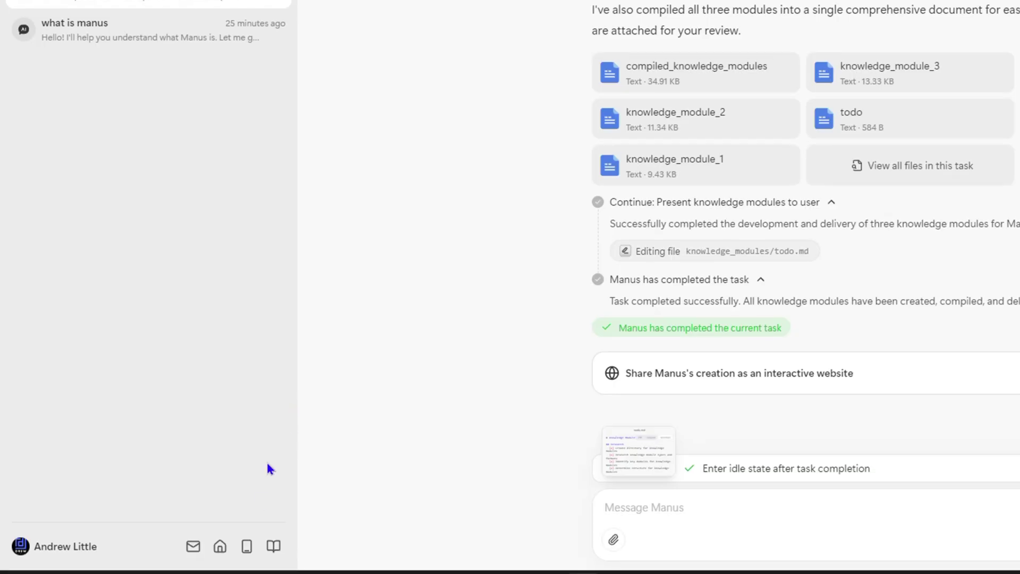
# Step: Start a new knowledge entry and paste the copied module text into its content
pyautogui.click(274, 551)
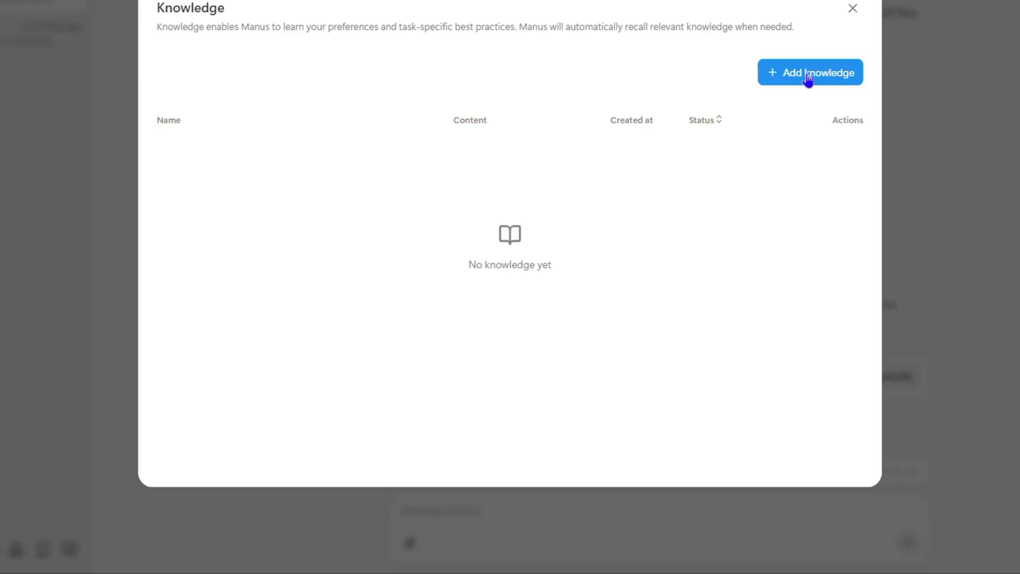
pyautogui.click(807, 78)
pyautogui.hotkey('ctrl', 'v')
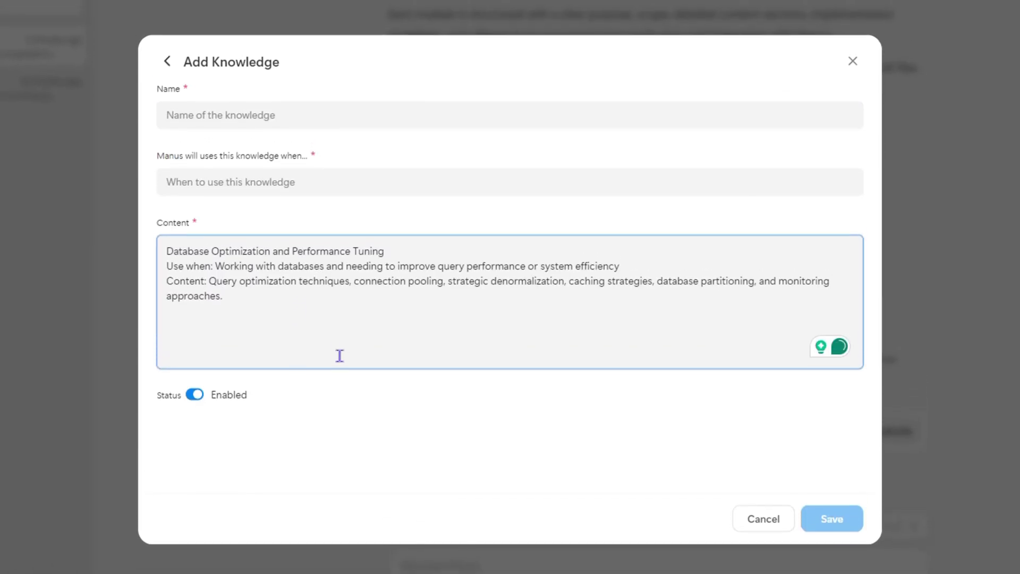
# Step: Move the title 'Database Optimization and Performance Tuning' from the content into the Name field
pyautogui.moveTo(378, 276); pyautogui.dragTo(162, 275)
pyautogui.hotkey('ctrl', 'c')
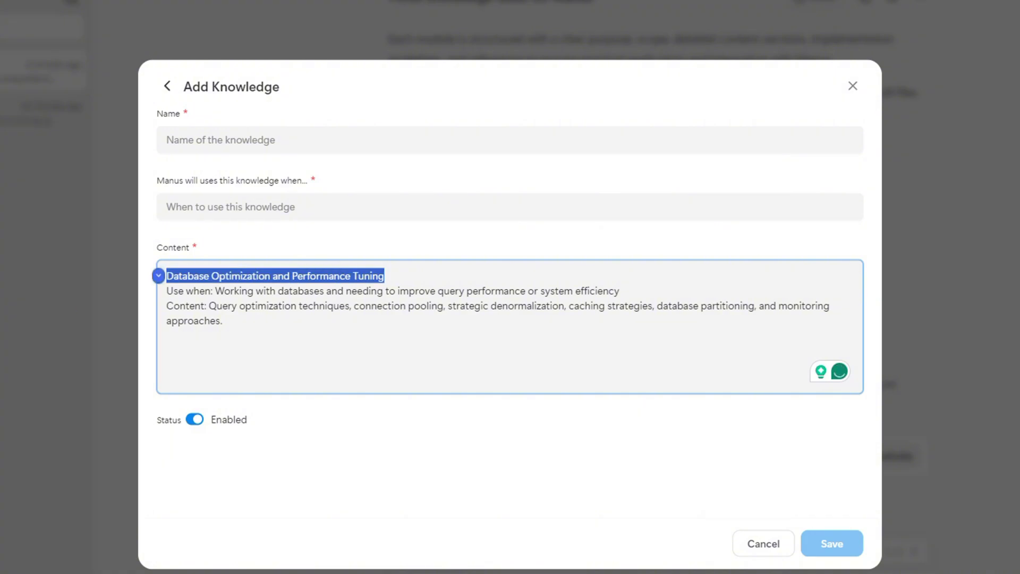
pyautogui.press('BackSpace')
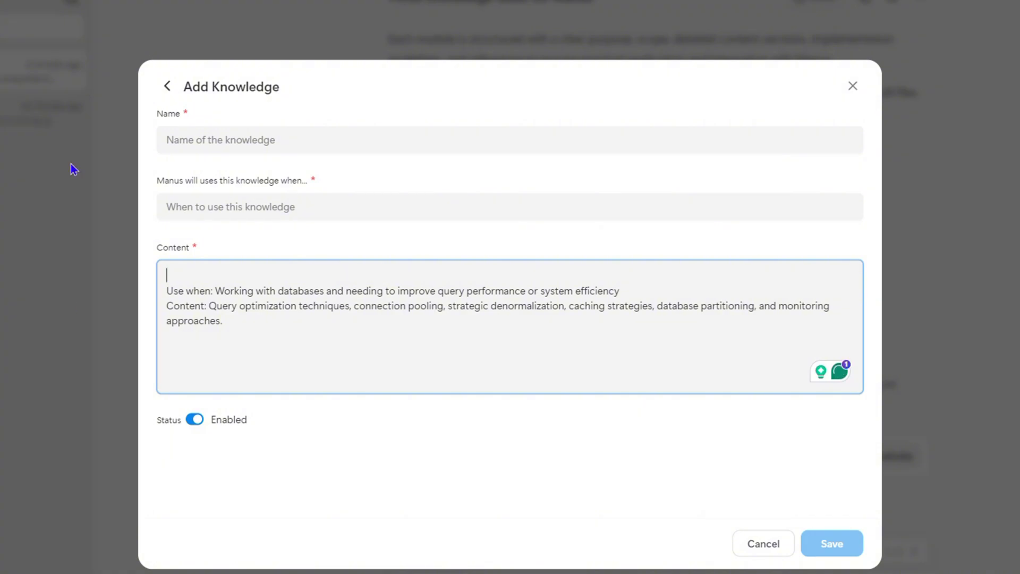
pyautogui.click(276, 139)
pyautogui.hotkey('ctrl', 'v')
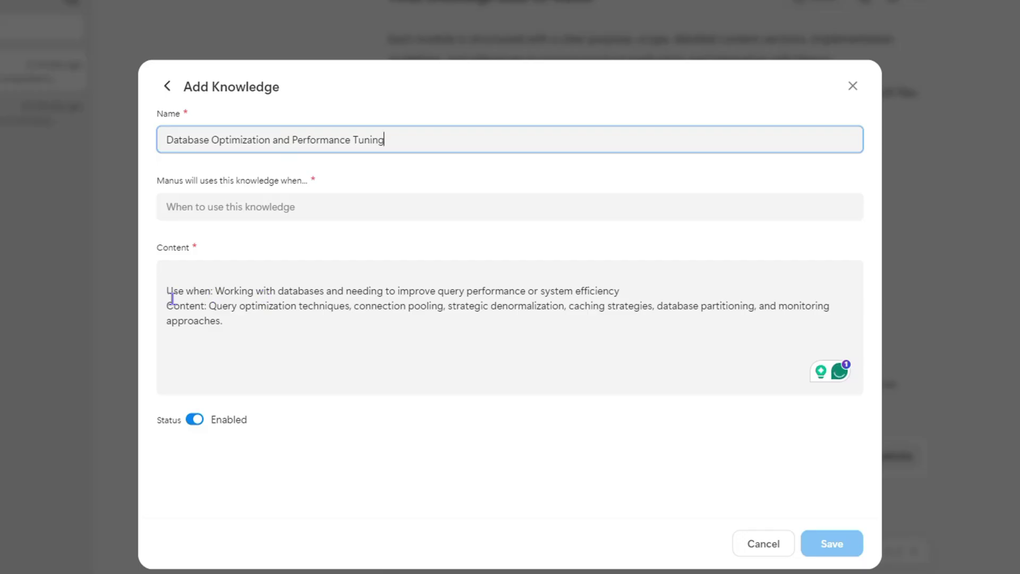
# Step: Move the use-when sentence into the when-to-use field and strip the 'Use when' and 'Content' labels
pyautogui.moveTo(216, 291); pyautogui.dragTo(128, 290)
pyautogui.press('BackSpace')
pyautogui.press('BackSpace')
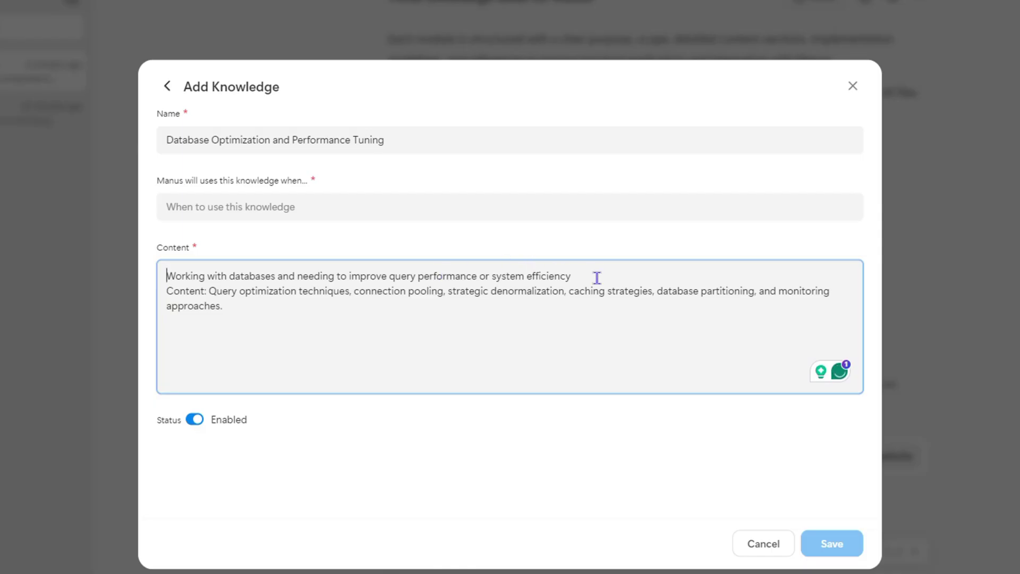
pyautogui.moveTo(597, 277); pyautogui.dragTo(159, 276)
pyautogui.hotkey('ctrl', 'c')
pyautogui.click(160, 277)
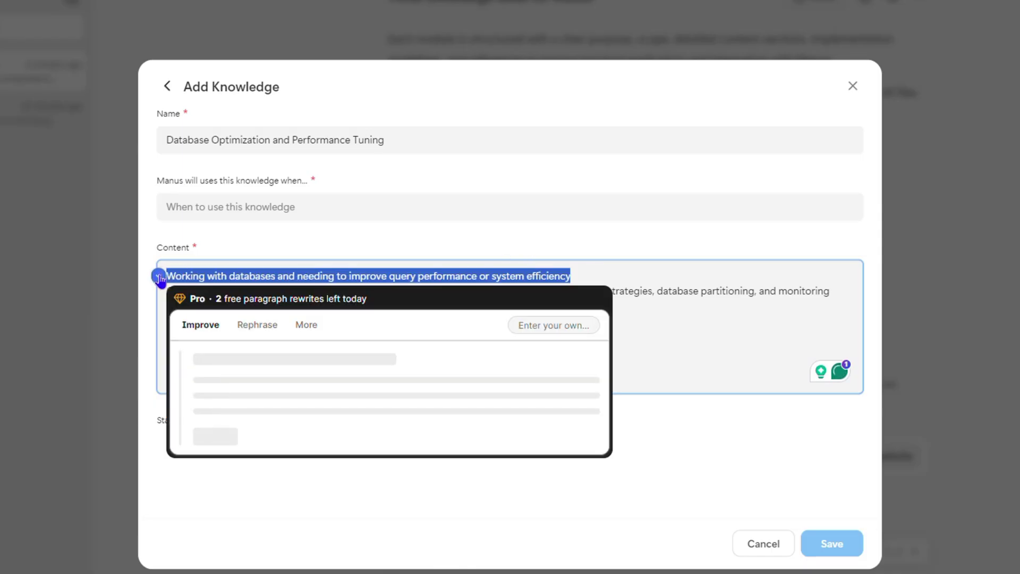
pyautogui.press('BackSpace')
pyautogui.click(258, 207)
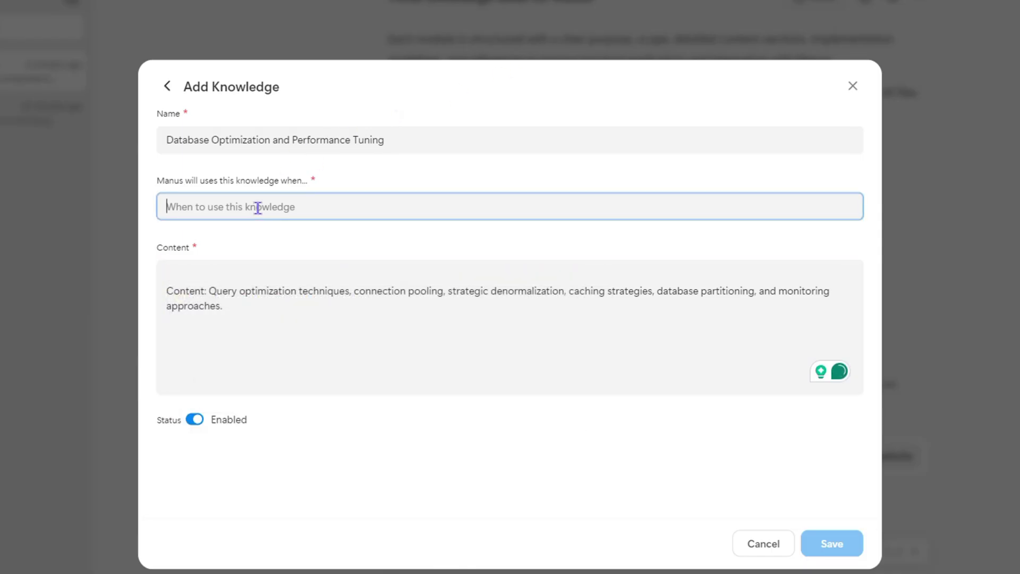
pyautogui.hotkey('ctrl', 'v')
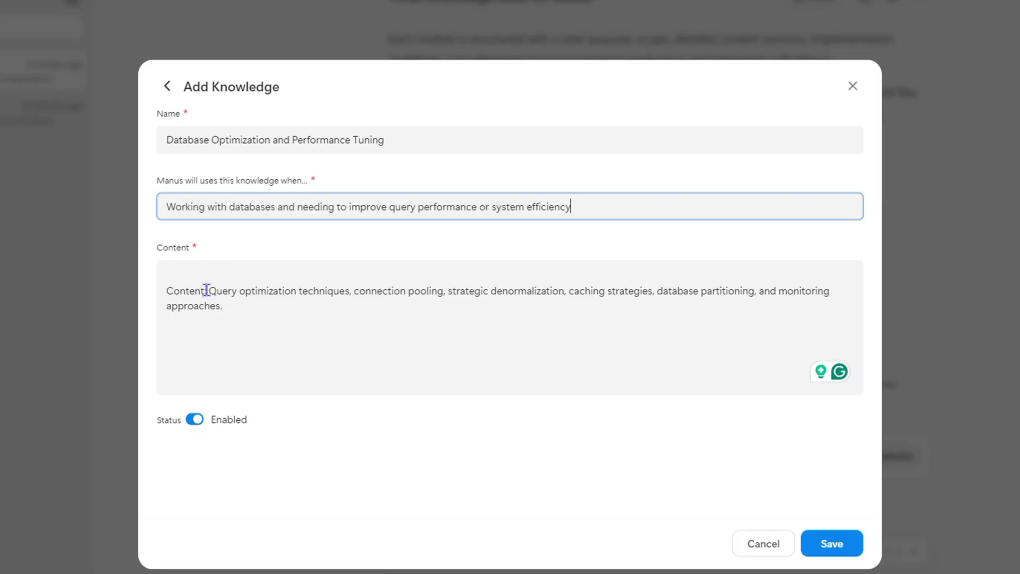
pyautogui.moveTo(208, 290); pyautogui.dragTo(96, 283)
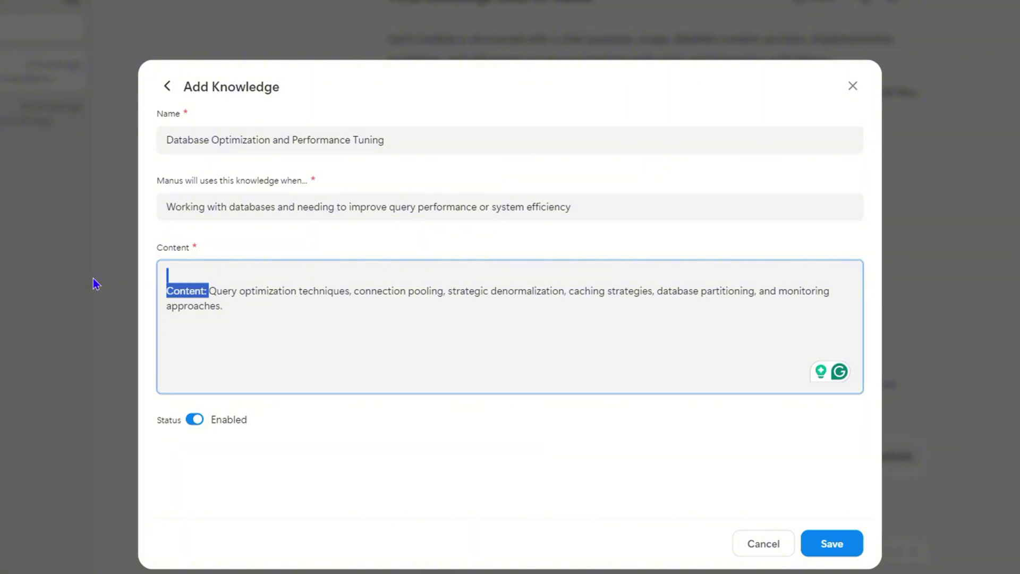
pyautogui.press('BackSpace')
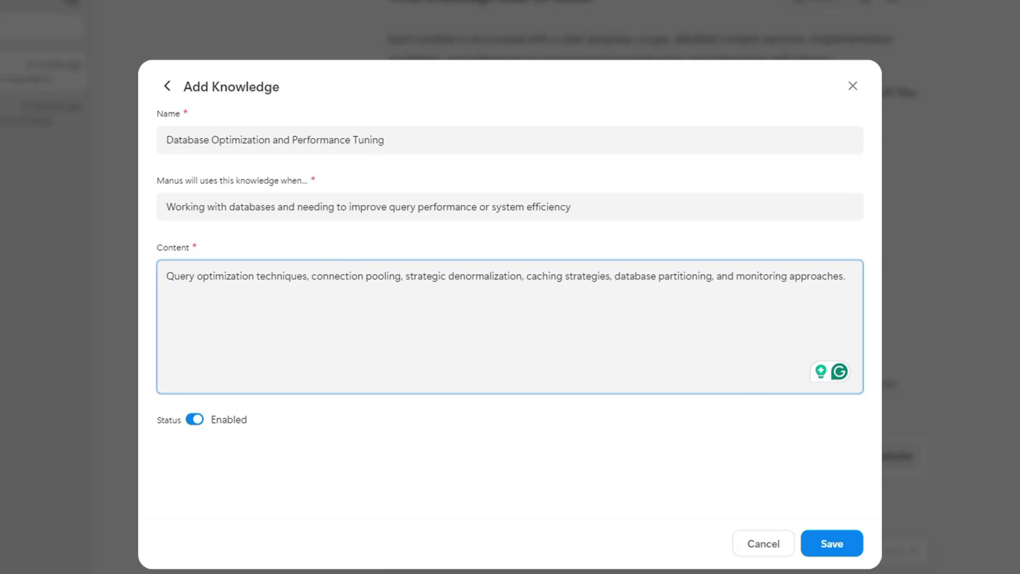
# Step: Save the Database Optimization and Performance Tuning knowledge entry
pyautogui.click(832, 543)
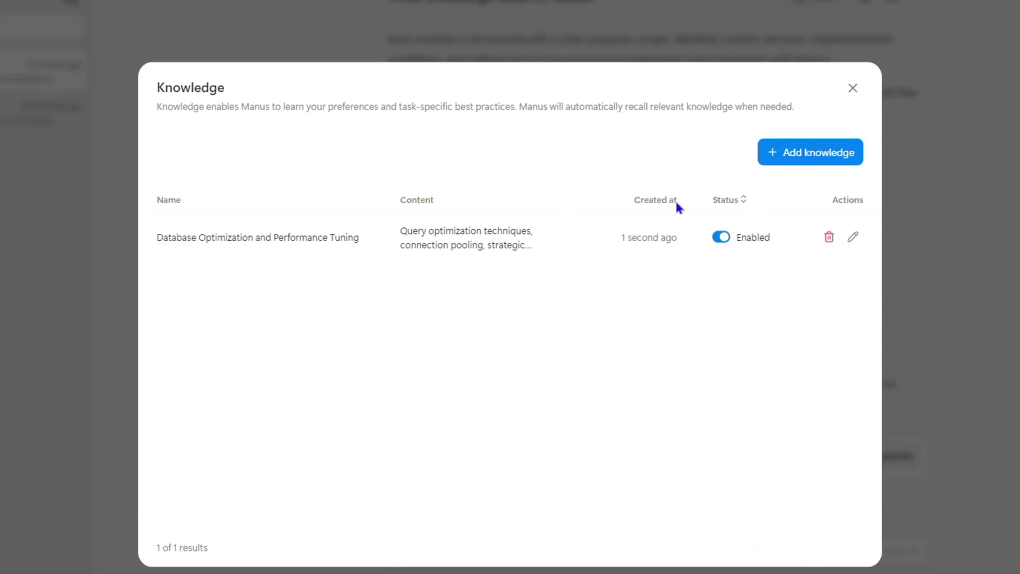